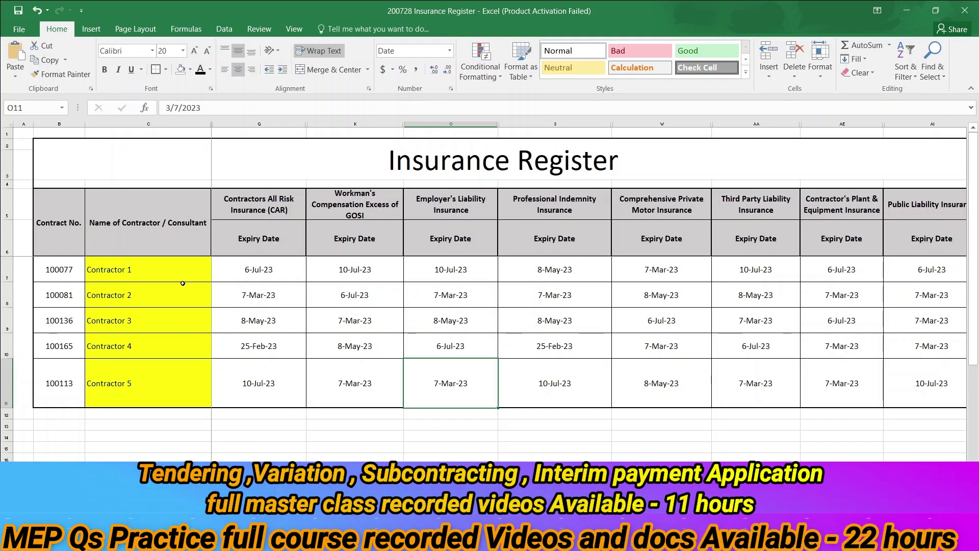
# Examine the insurance type headings and the block of contractors' expiry dates beneath them.
pyautogui.moveTo(255, 204); pyautogui.dragTo(909, 214)
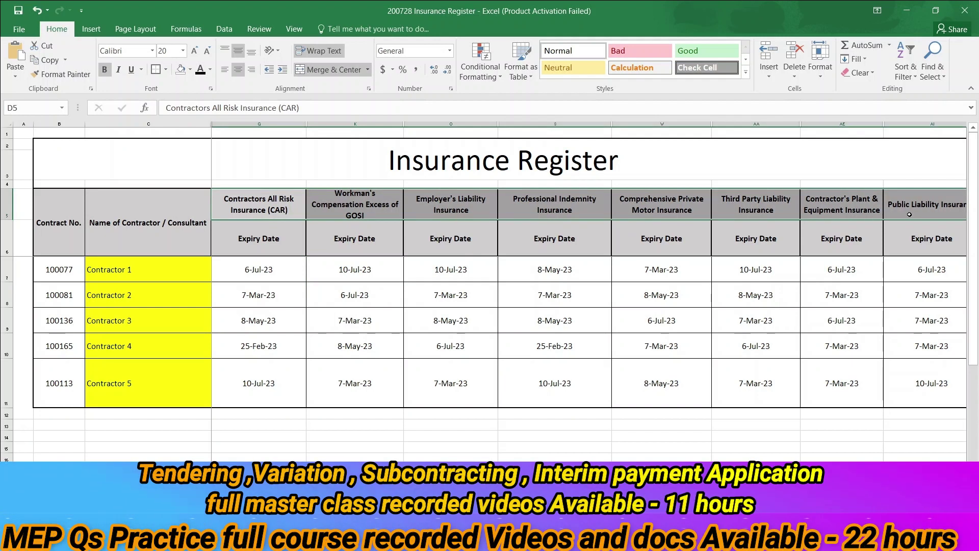
pyautogui.click(759, 314)
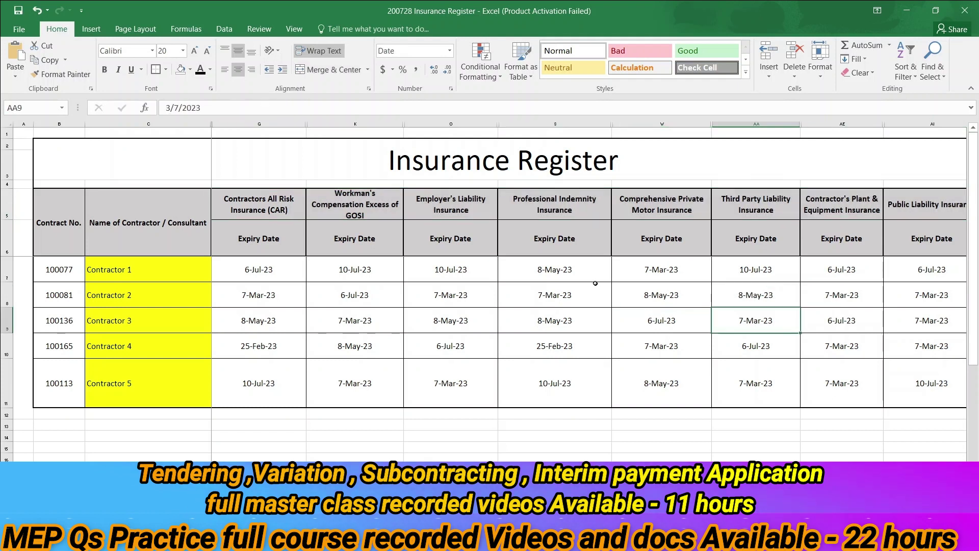
pyautogui.moveTo(887, 376)
pyautogui.mouseDown()
pyautogui.moveTo(463, 319)
pyautogui.moveTo(175, 223)
pyautogui.moveTo(110, 213)
pyautogui.mouseUp()
pyautogui.click(258, 238)
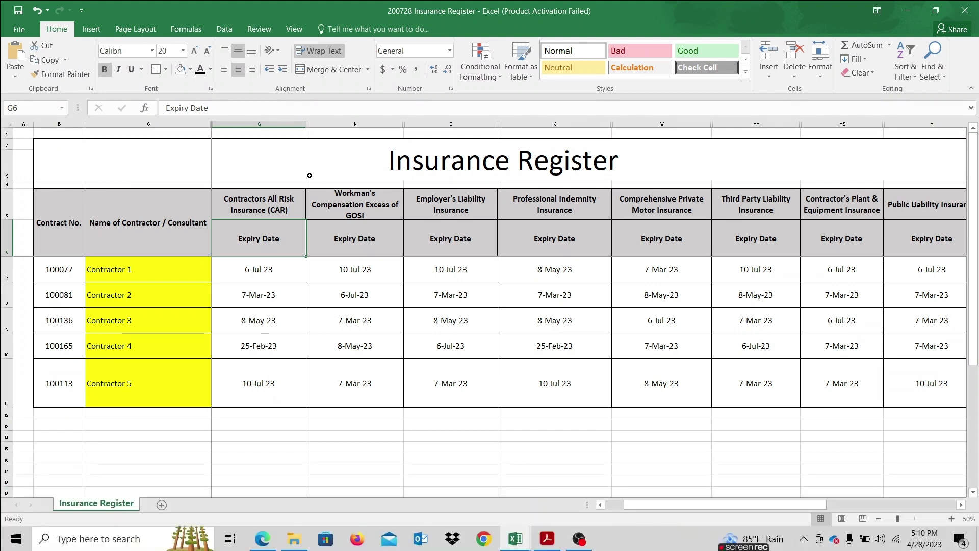
pyautogui.moveTo(258, 204); pyautogui.dragTo(820, 208)
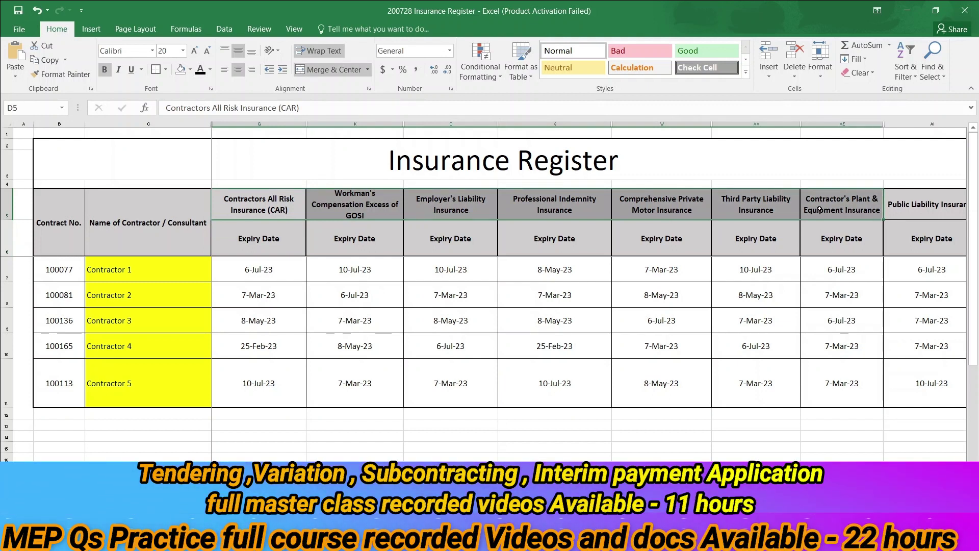
pyautogui.moveTo(235, 262)
pyautogui.mouseDown()
pyautogui.moveTo(476, 376)
pyautogui.moveTo(839, 376)
pyautogui.moveTo(923, 387)
pyautogui.mouseUp()
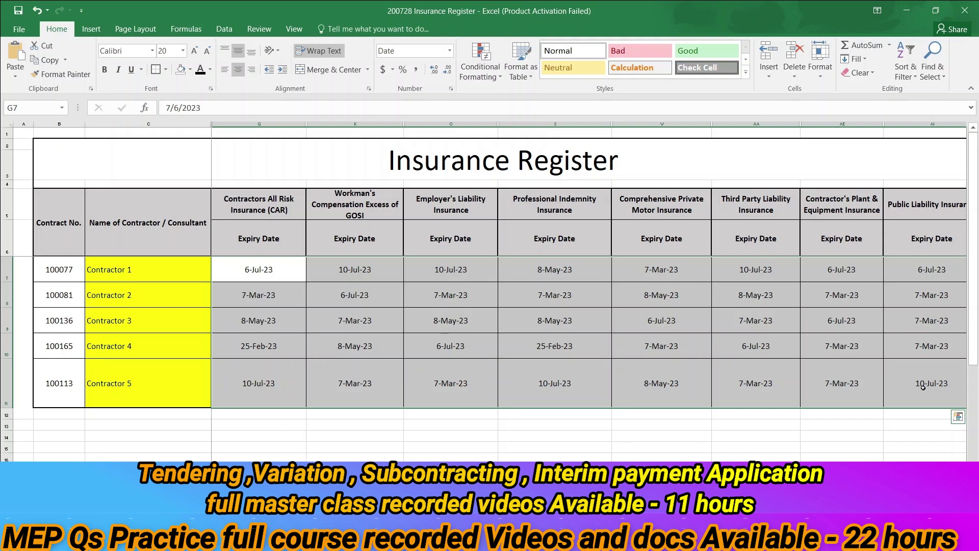
pyautogui.click(840, 439)
# Fill the insurance type headings, from Contractors All Risk Insurance (CAR) to Public Liability Insurance, with gold.
pyautogui.moveTo(293, 205); pyautogui.dragTo(924, 204)
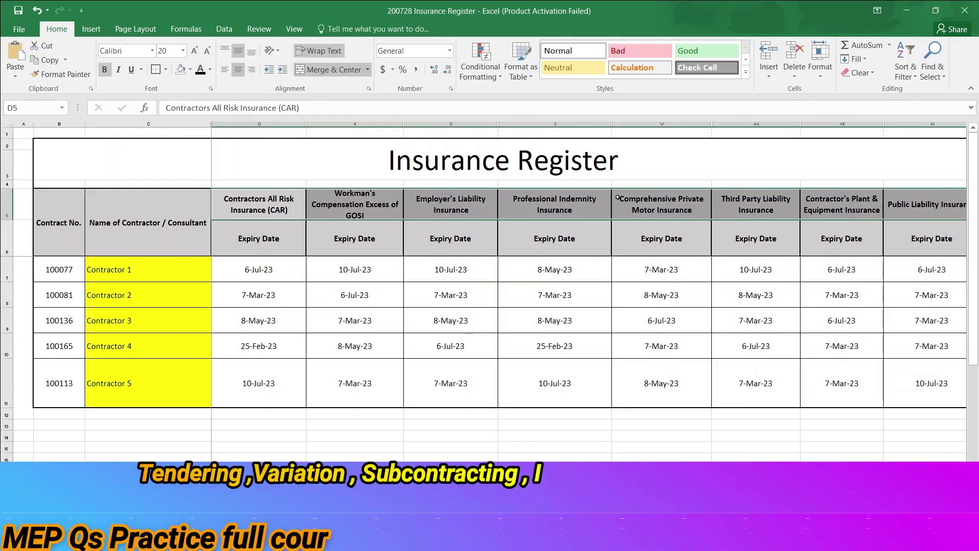
pyautogui.click(192, 69)
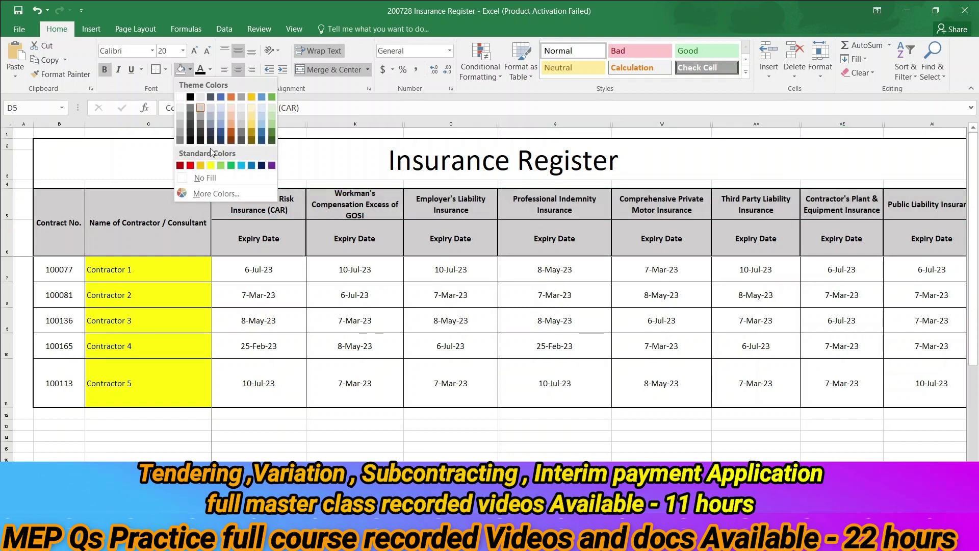
pyautogui.click(212, 162)
pyautogui.click(451, 383)
pyautogui.moveTo(252, 206); pyautogui.dragTo(816, 208)
pyautogui.moveTo(881, 207); pyautogui.dragTo(923, 204)
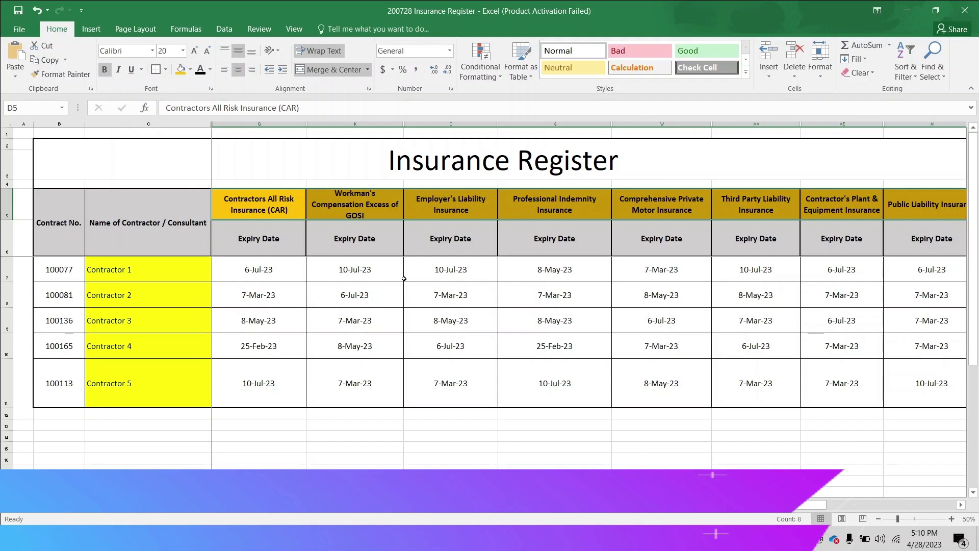
# Examine the Expiry Date headings, the contractor names, and the CAR and Professional Indemnity Insurance columns.
pyautogui.click(272, 248)
pyautogui.moveTo(325, 246); pyautogui.dragTo(841, 239)
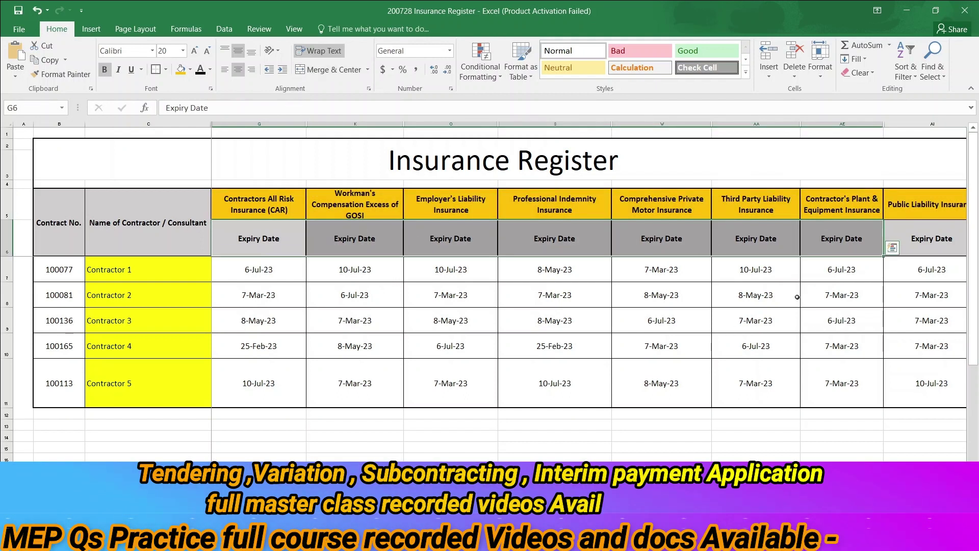
pyautogui.click(756, 295)
pyautogui.moveTo(161, 262); pyautogui.dragTo(156, 386)
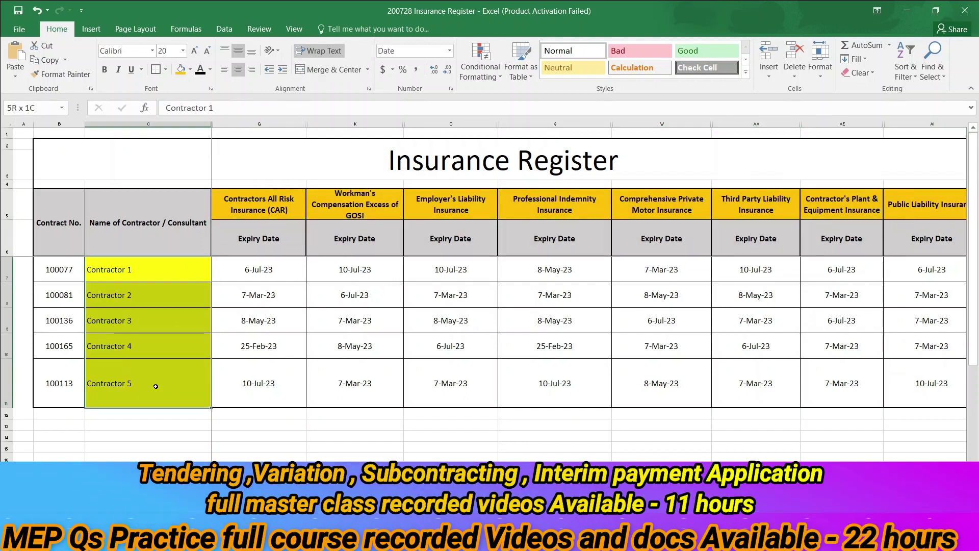
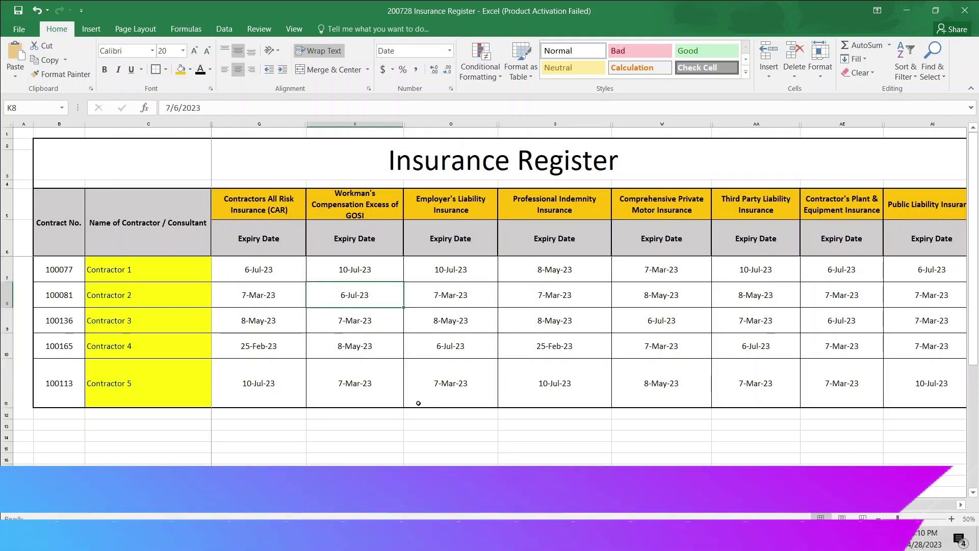
pyautogui.click(131, 268)
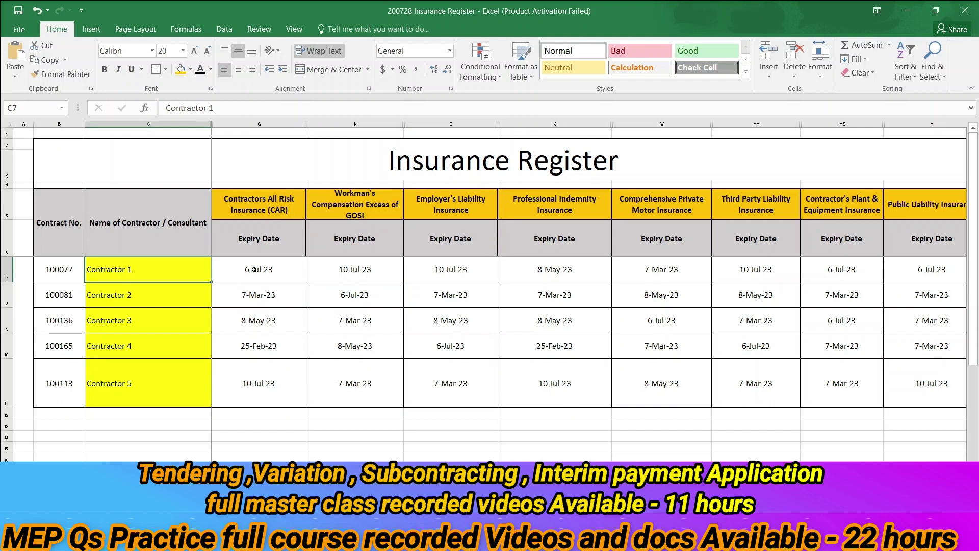
pyautogui.click(266, 238)
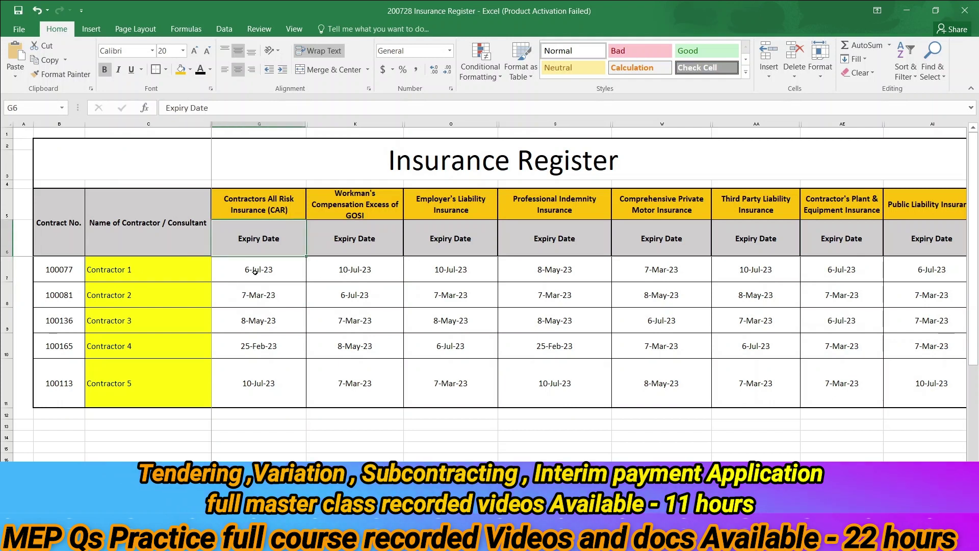
pyautogui.click(255, 272)
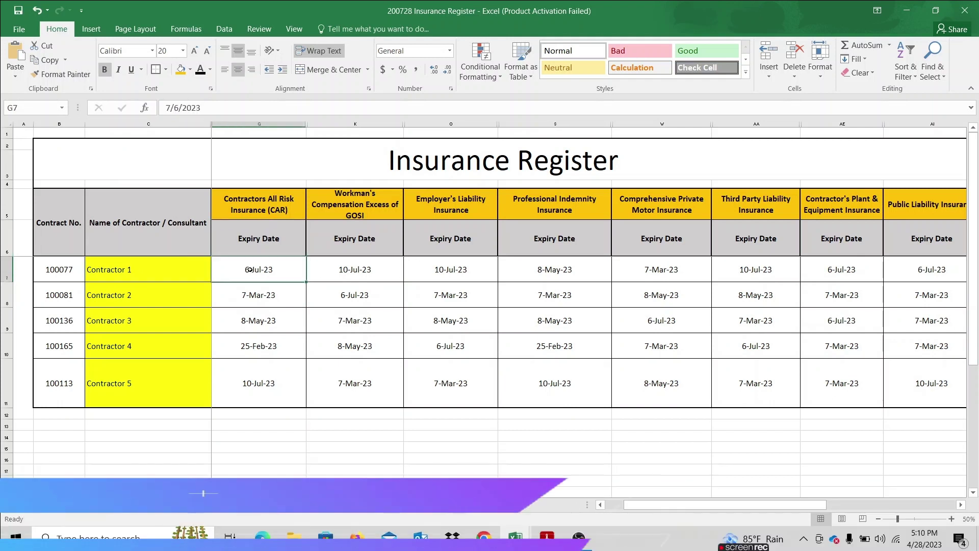
pyautogui.click(576, 199)
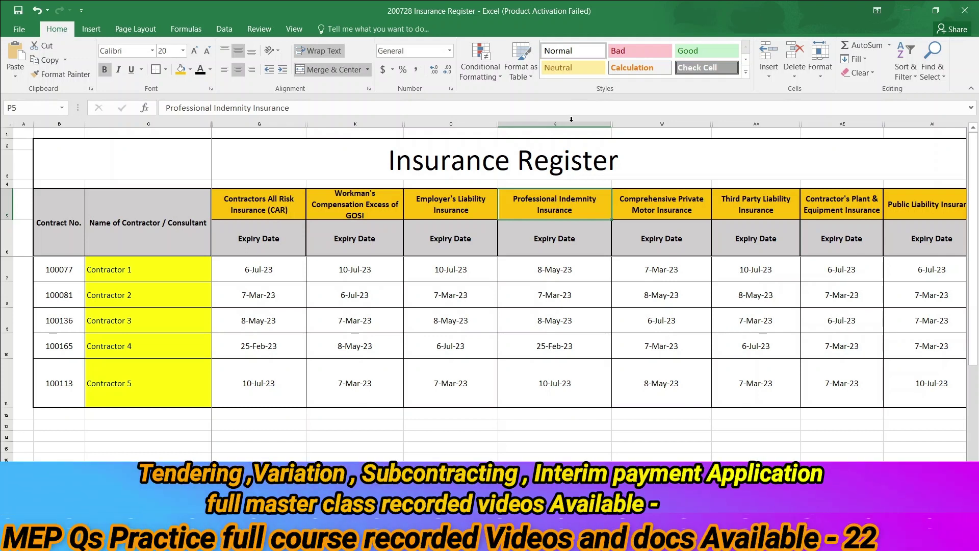
pyautogui.click(571, 121)
pyautogui.click(556, 200)
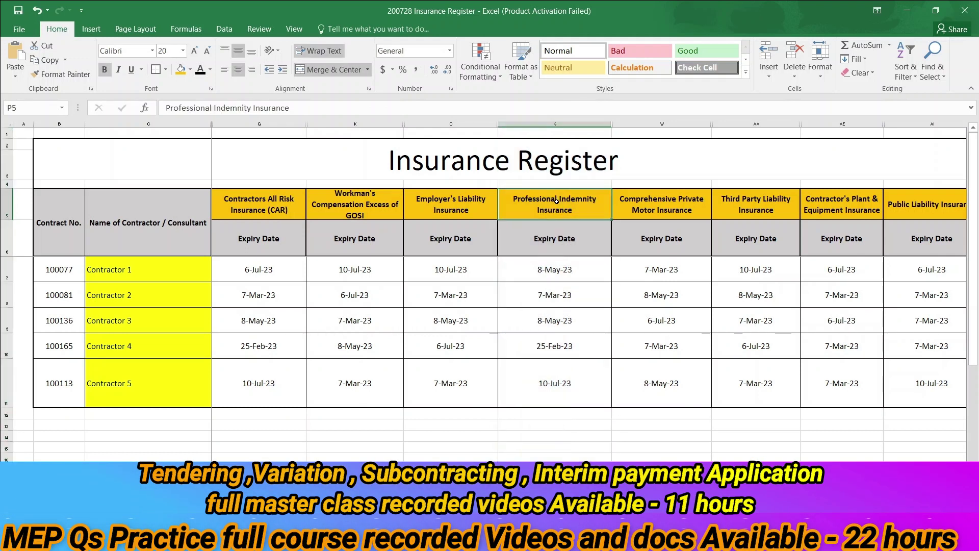
pyautogui.click(535, 236)
# Review the Employer's Liability Insurance expiry dates for Contractor 1 through Contractor 5.
pyautogui.click(449, 202)
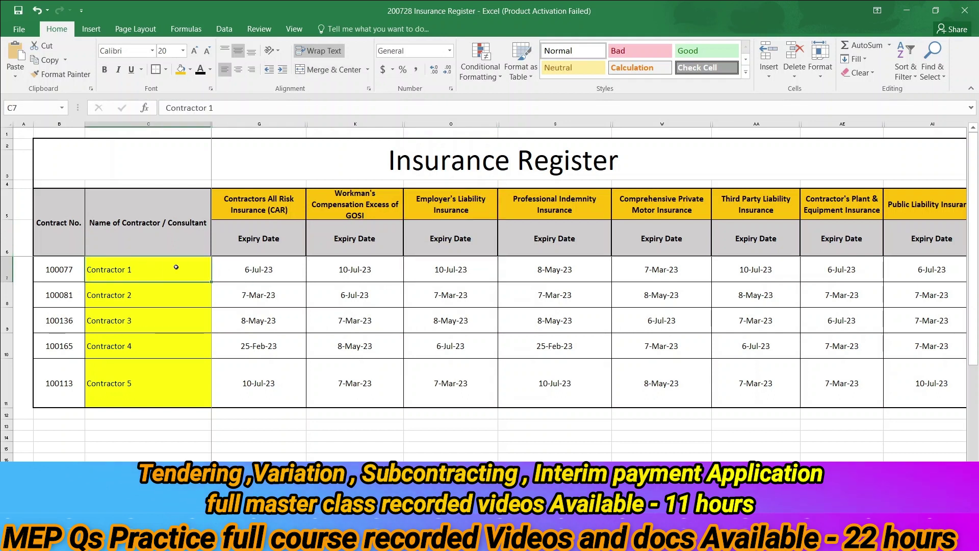
pyautogui.click(450, 264)
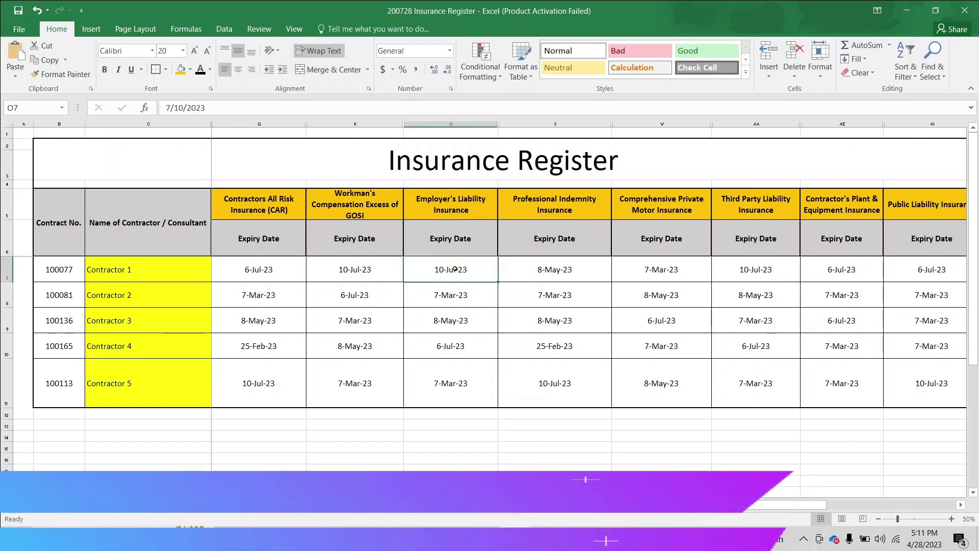
pyautogui.click(468, 200)
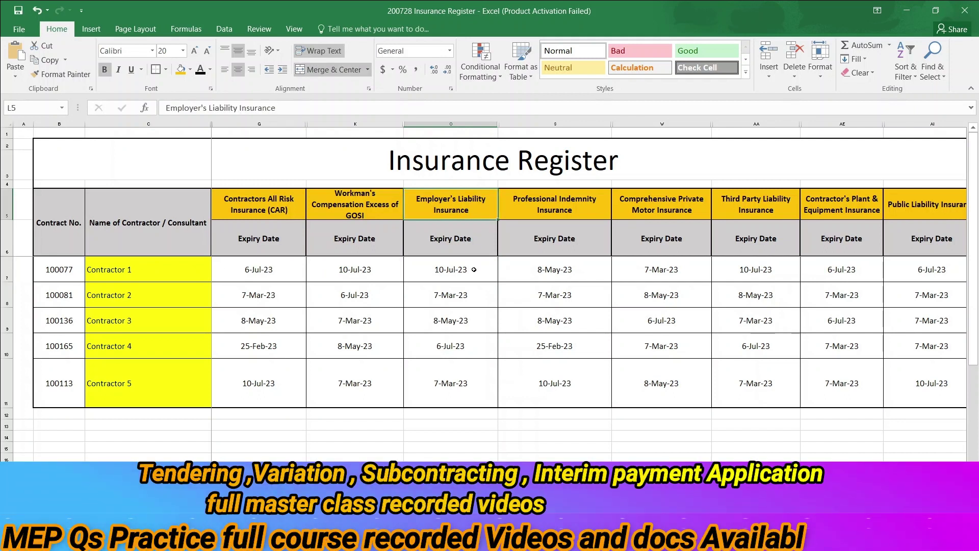
pyautogui.click(464, 297)
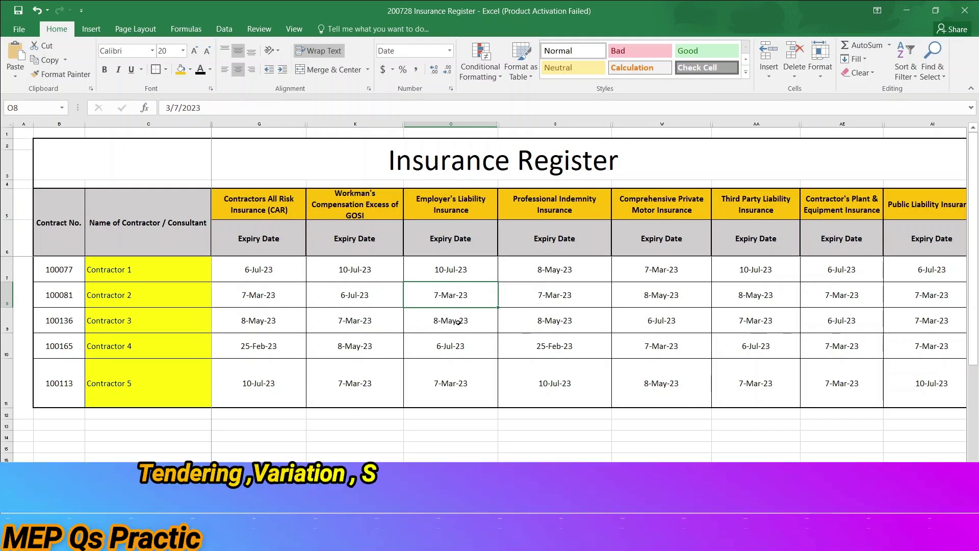
pyautogui.click(458, 321)
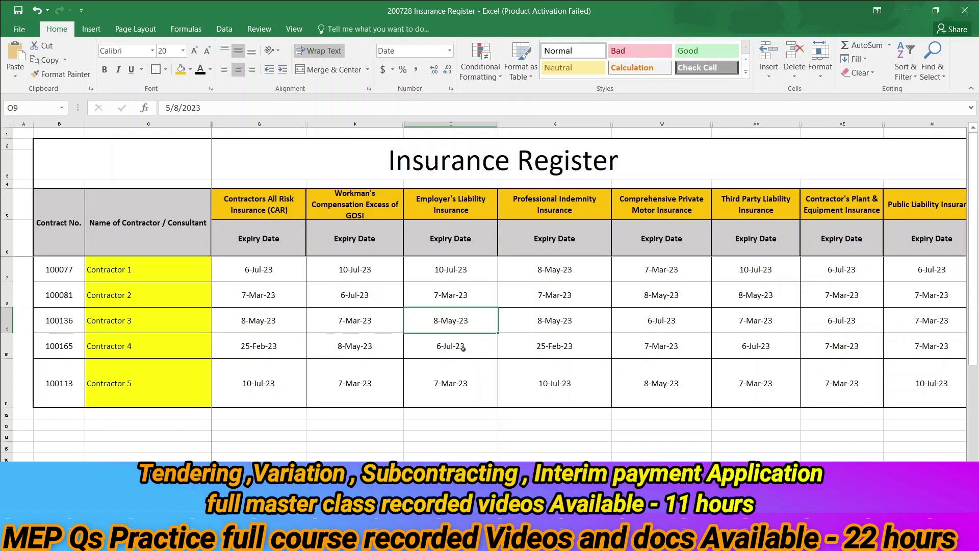
pyautogui.click(456, 382)
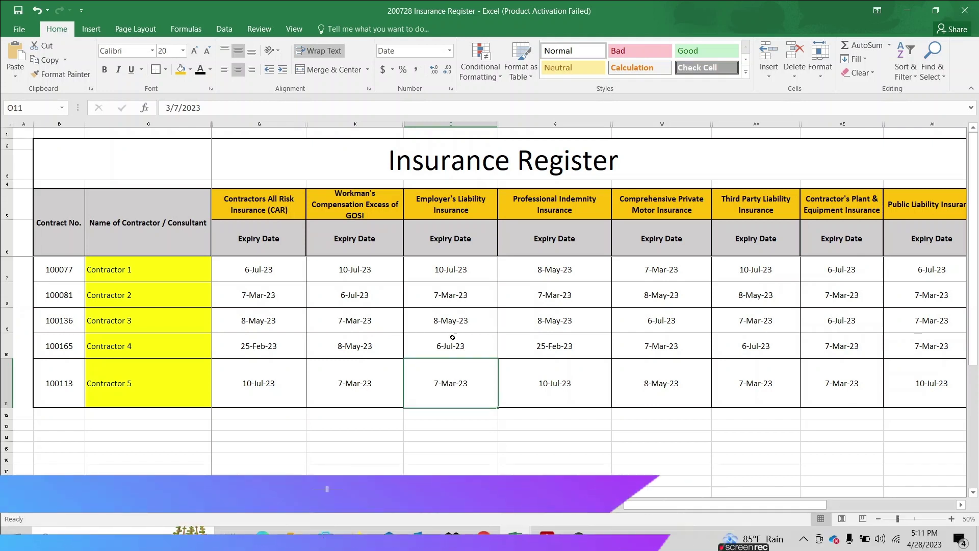
pyautogui.press('Down')
pyautogui.press('Down')
pyautogui.press('Down')
pyautogui.press('Down')
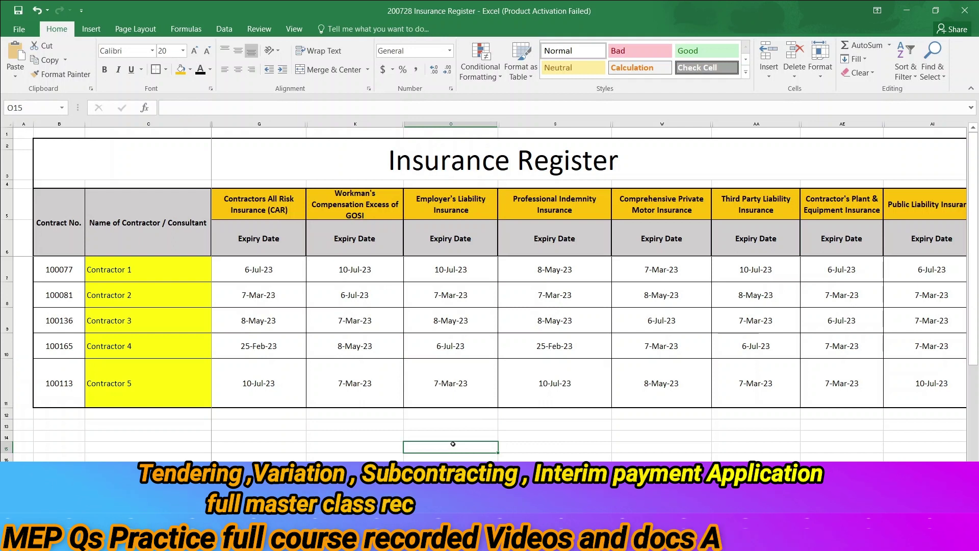
pyautogui.moveTo(454, 339); pyautogui.dragTo(454, 378)
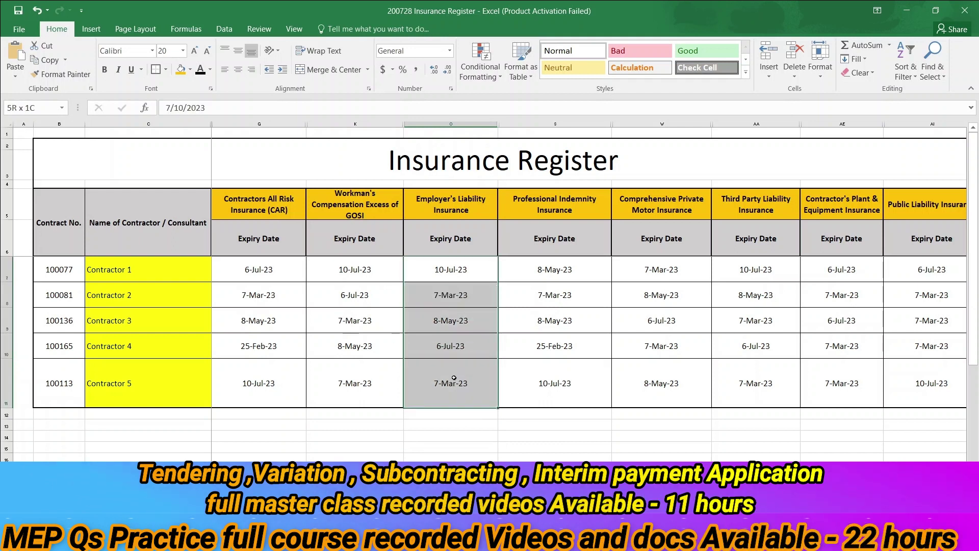
pyautogui.click(483, 432)
pyautogui.moveTo(461, 268); pyautogui.dragTo(451, 388)
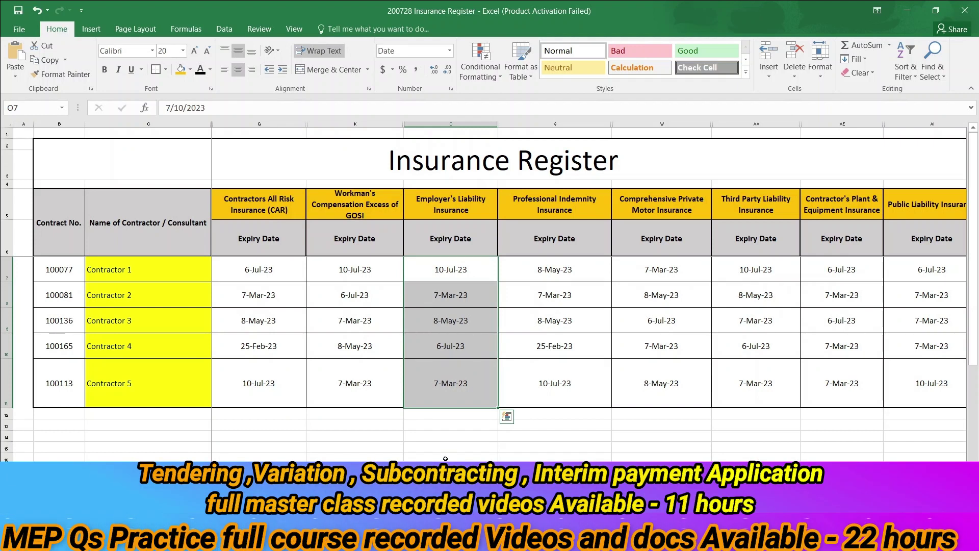
# Check Contractor 1's expiry dates across the different insurance types.
pyautogui.click(278, 273)
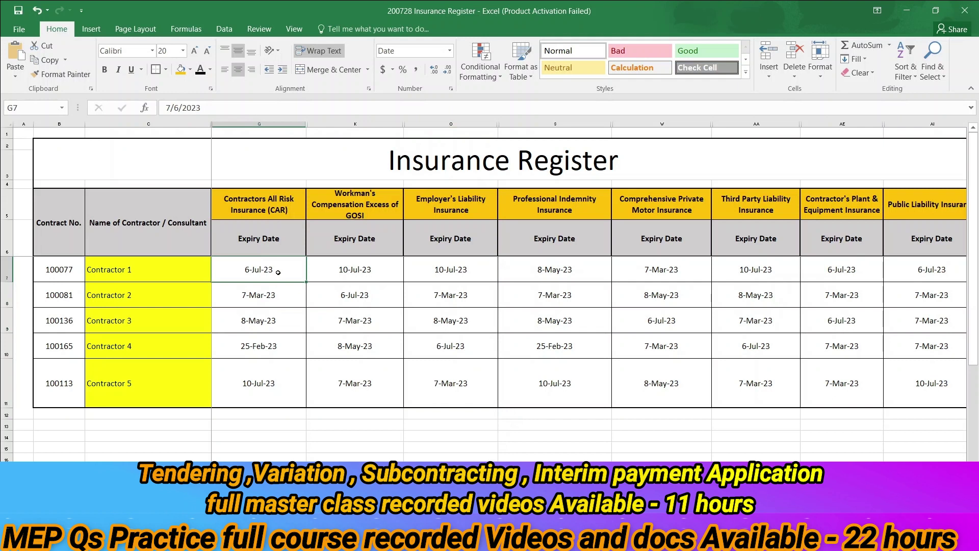
pyautogui.click(320, 274)
pyautogui.click(534, 276)
pyautogui.click(648, 275)
pyautogui.click(760, 295)
pyautogui.click(900, 275)
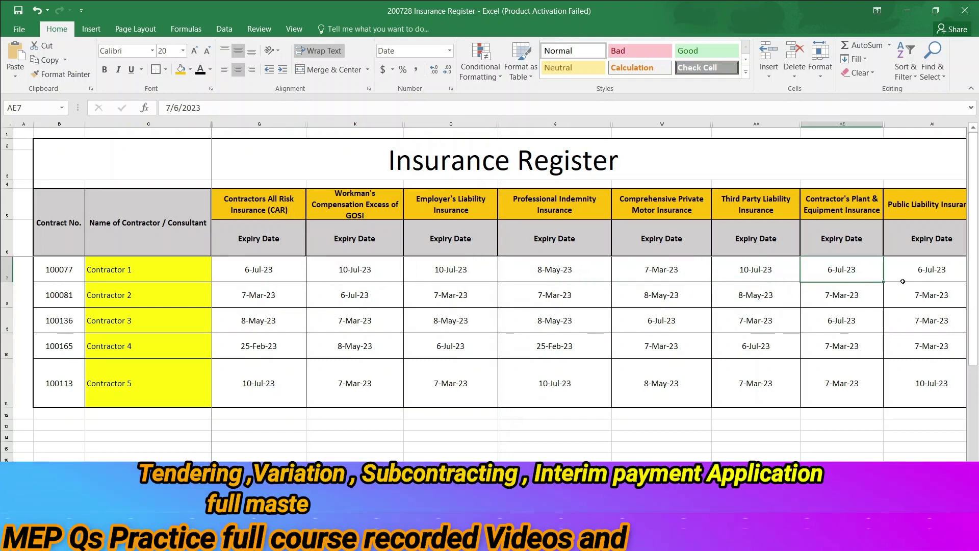
pyautogui.click(915, 458)
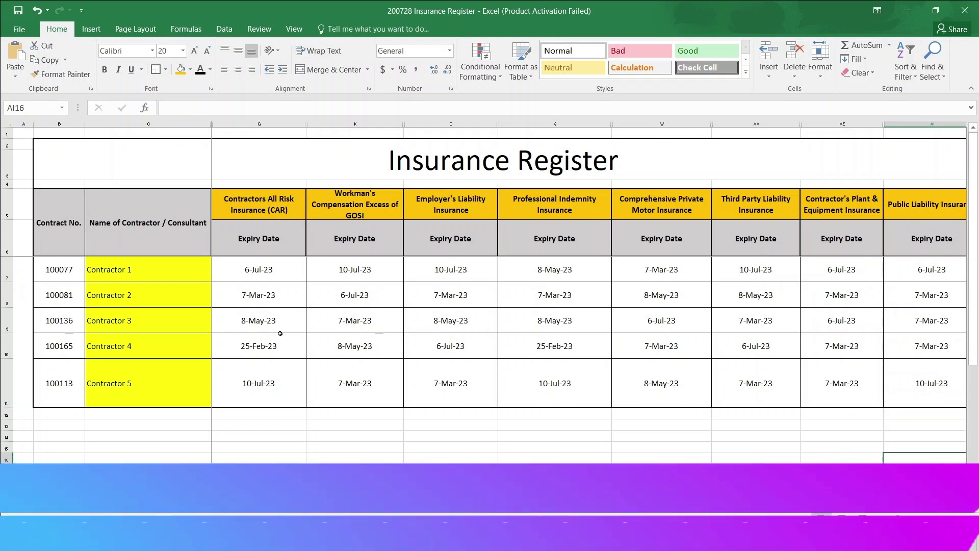
# Review the list of five contractors and highlight their full block of expiry dates across the insurance types.
pyautogui.moveTo(110, 270); pyautogui.dragTo(129, 389)
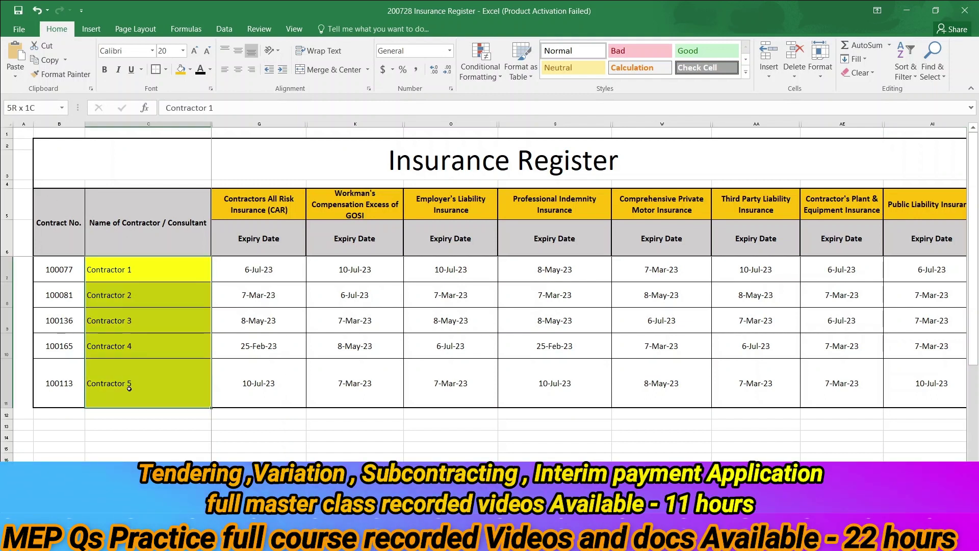
pyautogui.moveTo(242, 276); pyautogui.dragTo(903, 391)
pyautogui.click(870, 445)
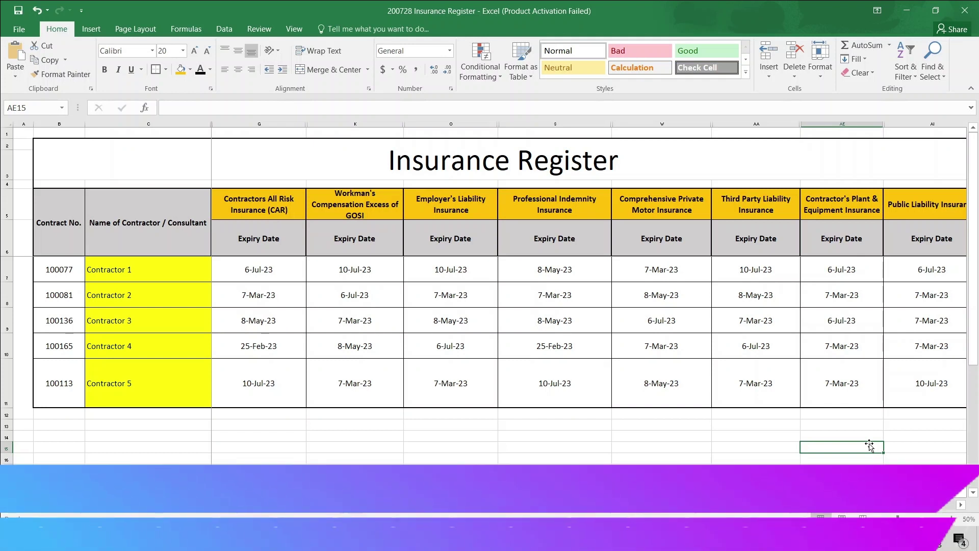
pyautogui.moveTo(259, 269)
pyautogui.mouseDown()
pyautogui.moveTo(918, 364)
pyautogui.moveTo(919, 384)
pyautogui.mouseUp()
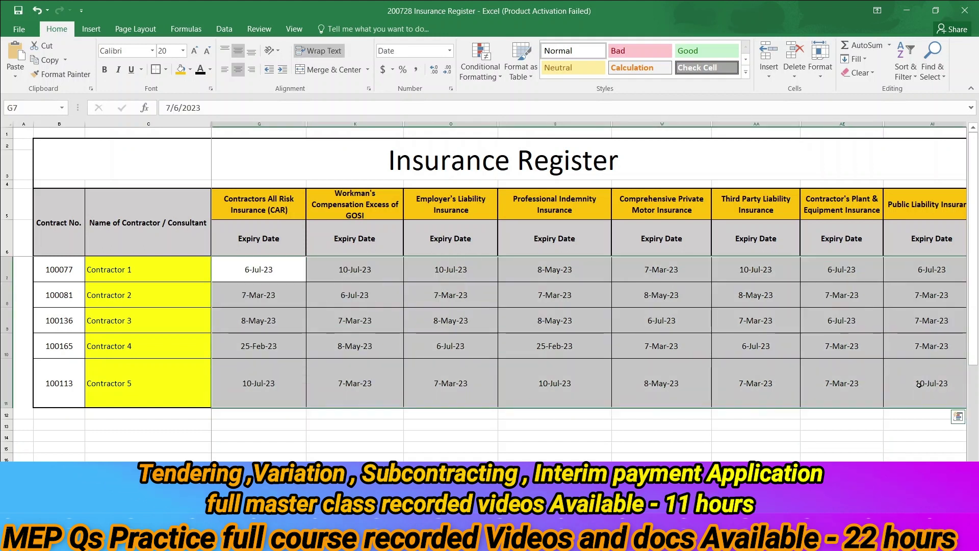
pyautogui.click(895, 415)
pyautogui.moveTo(270, 277)
pyautogui.mouseDown()
pyautogui.moveTo(690, 326)
pyautogui.moveTo(696, 344)
pyautogui.moveTo(727, 342)
pyautogui.mouseUp()
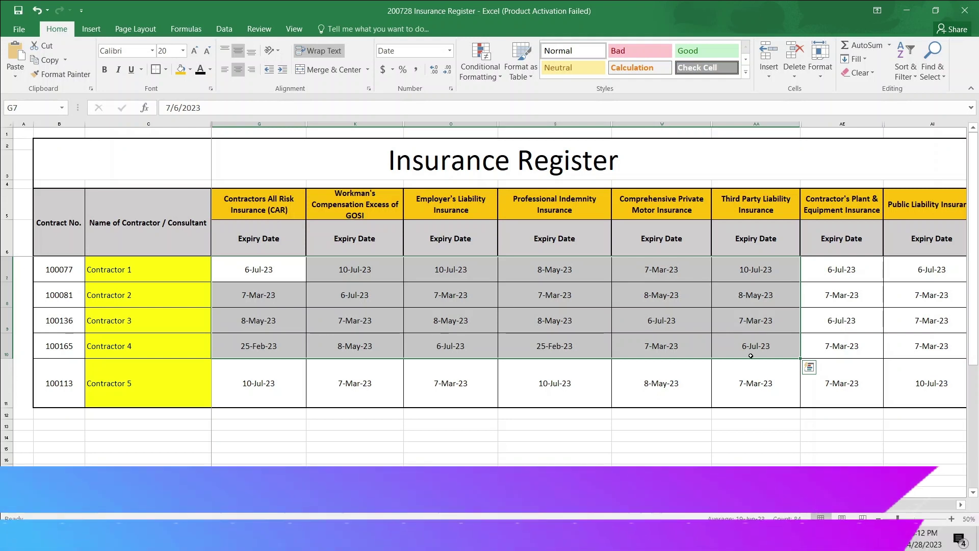
pyautogui.moveTo(260, 269); pyautogui.dragTo(897, 381)
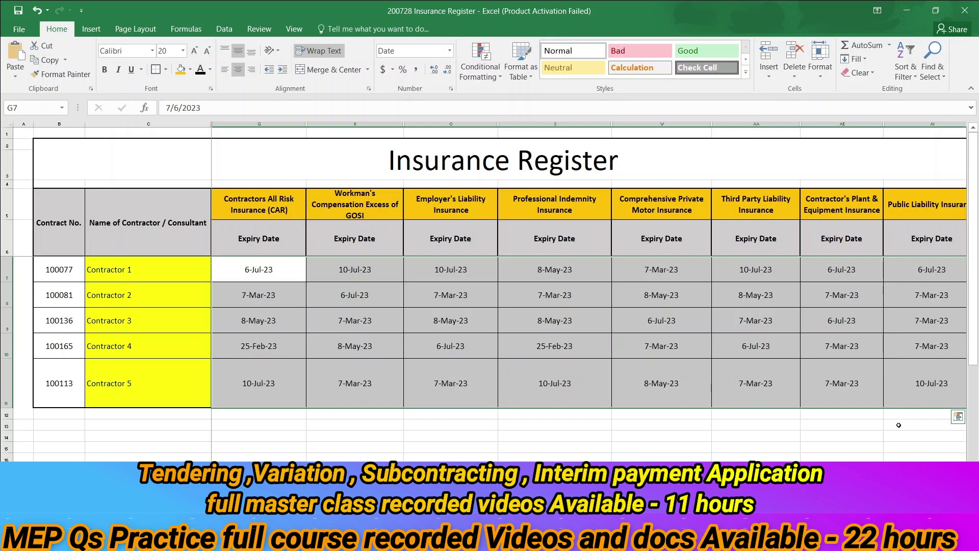
pyautogui.click(898, 425)
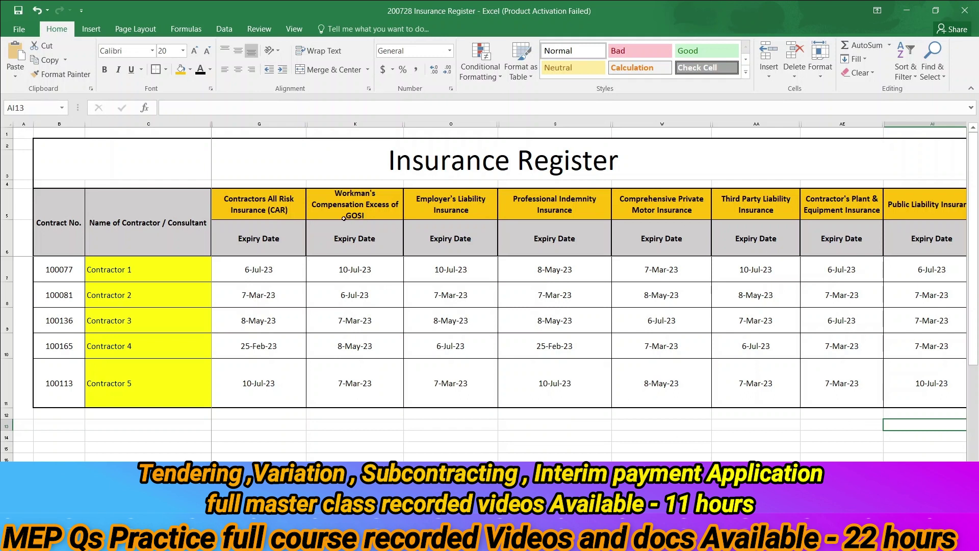
pyautogui.moveTo(234, 270); pyautogui.dragTo(843, 386)
pyautogui.hscroll(-2, 589, 316)
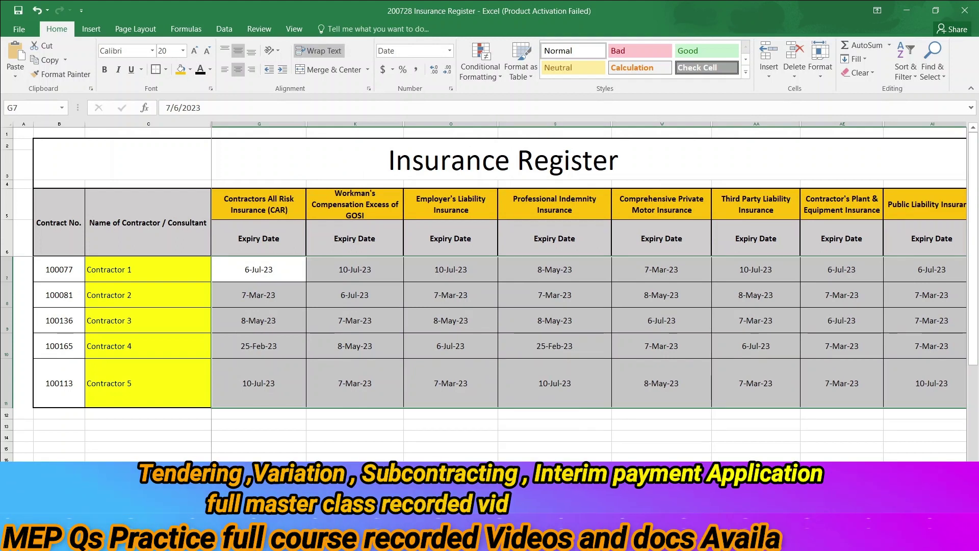
# Review the block of expiry dates for Contractor 1 through Contractor 5 across the insurance types.
pyautogui.click(672, 459)
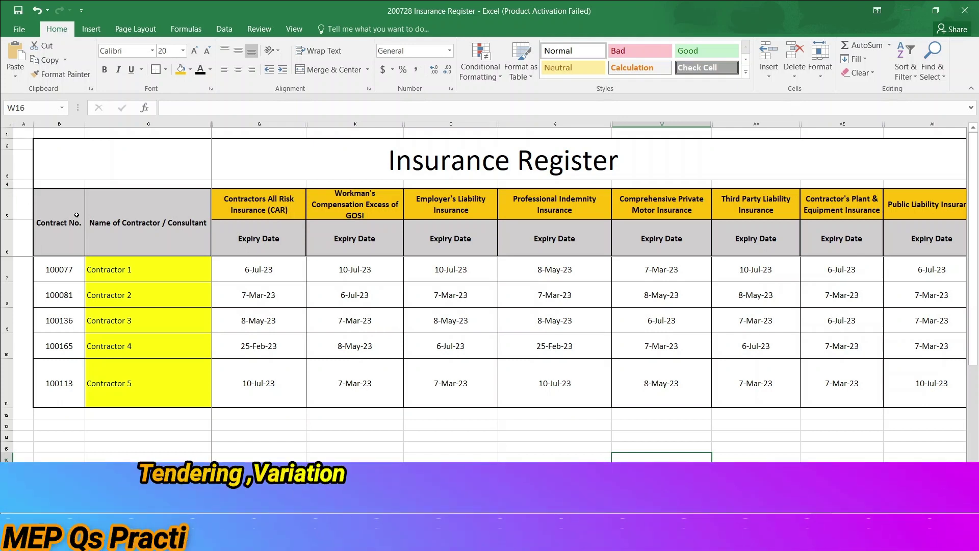
pyautogui.moveTo(250, 269); pyautogui.dragTo(903, 378)
pyautogui.click(805, 434)
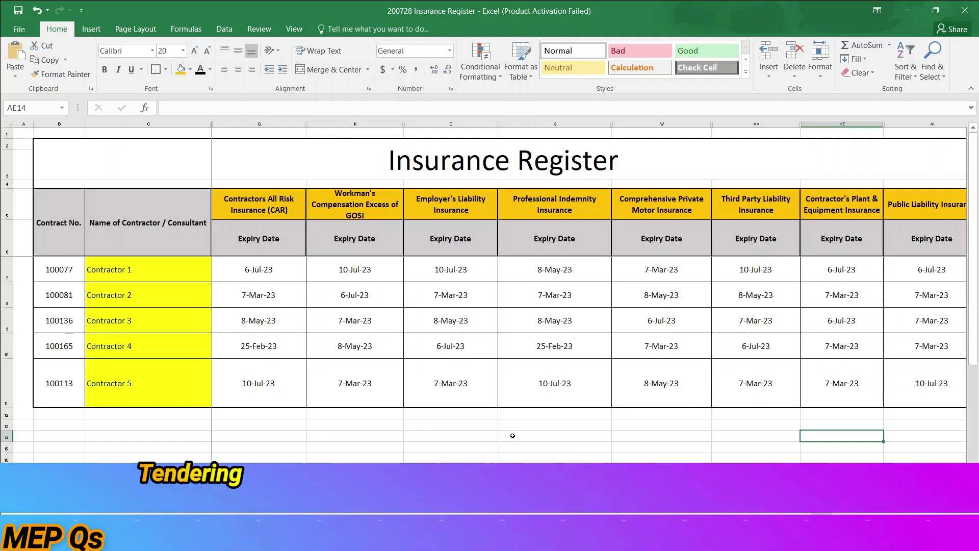
pyautogui.click(450, 447)
pyautogui.press('Left')
pyautogui.press('Down')
pyautogui.press('Down')
pyautogui.press('Down')
pyautogui.press('Down')
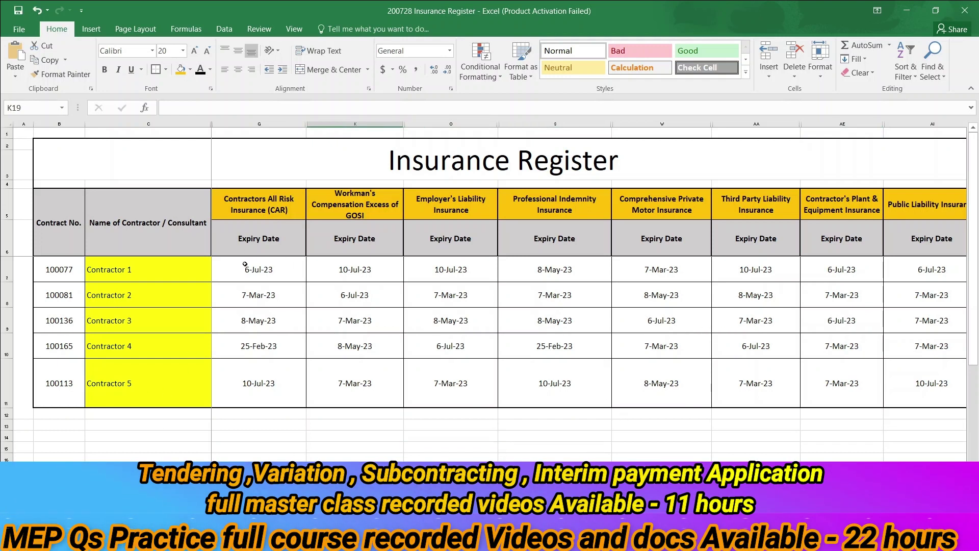
pyautogui.click(673, 365)
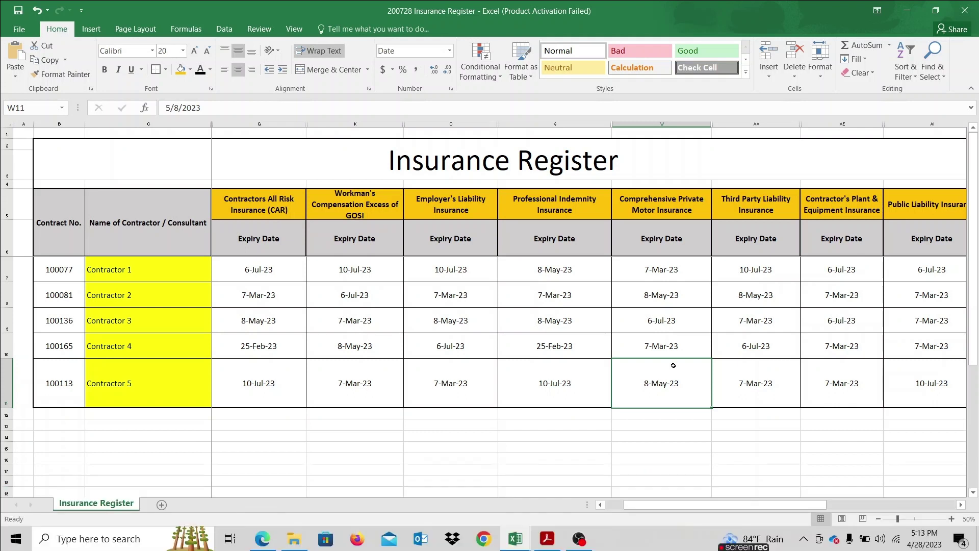
pyautogui.click(561, 482)
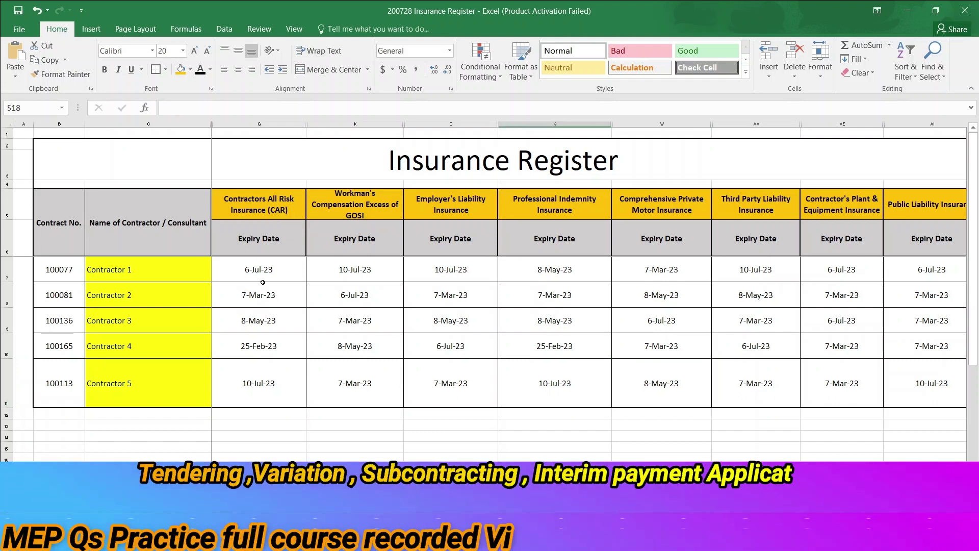
pyautogui.moveTo(259, 269); pyautogui.dragTo(859, 358)
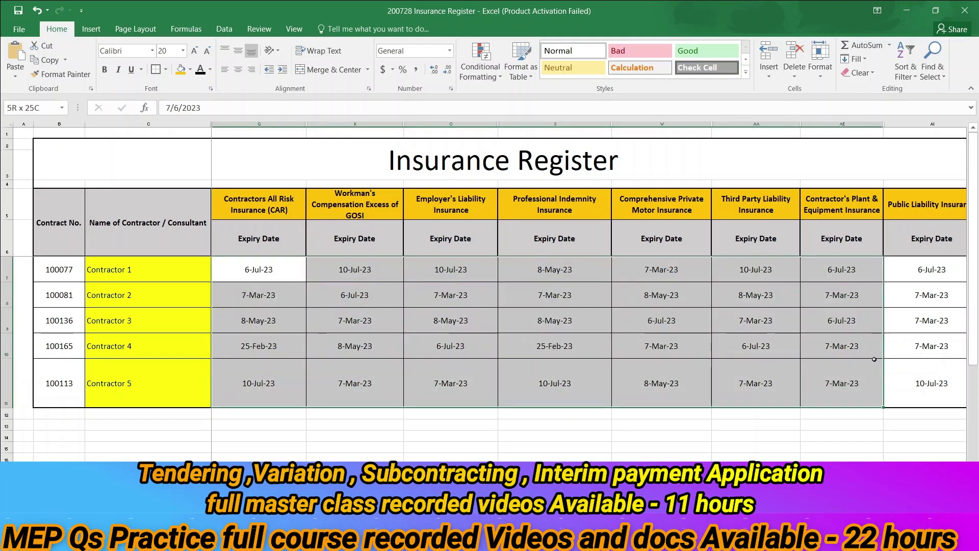
pyautogui.click(841, 447)
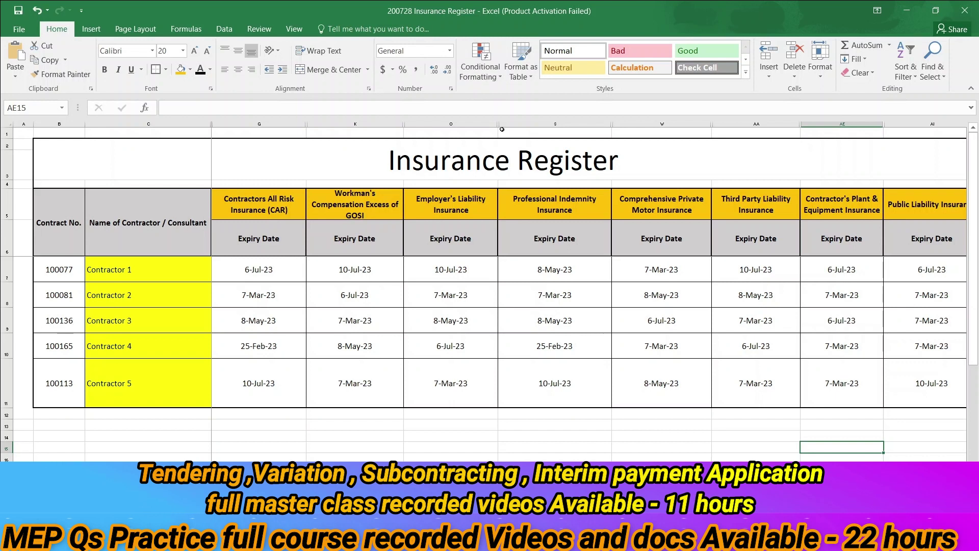
pyautogui.click(559, 329)
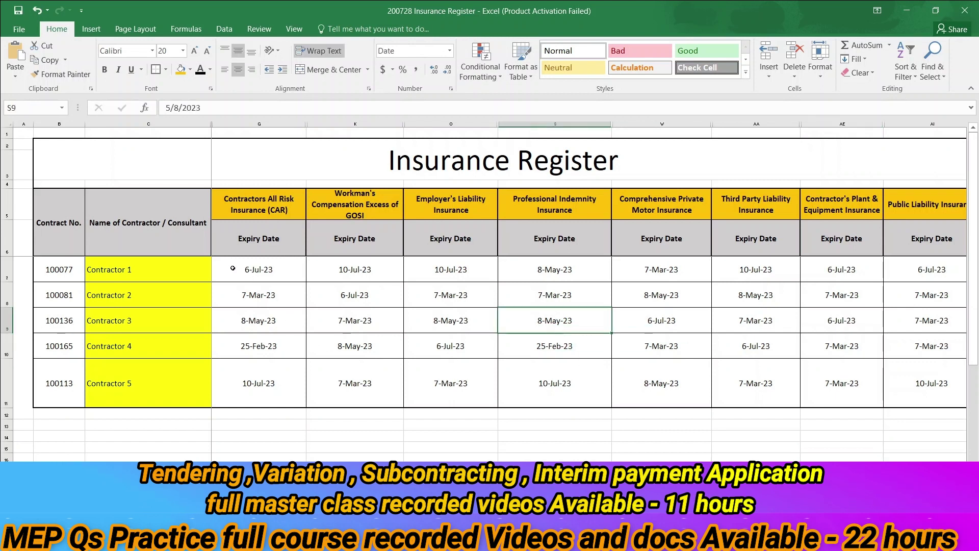
pyautogui.moveTo(220, 263); pyautogui.dragTo(448, 298)
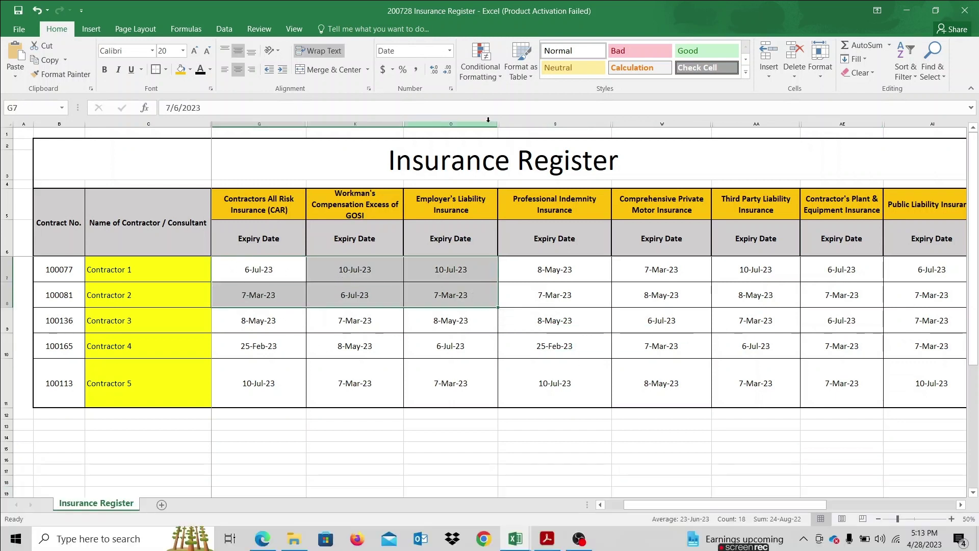
pyautogui.click(479, 66)
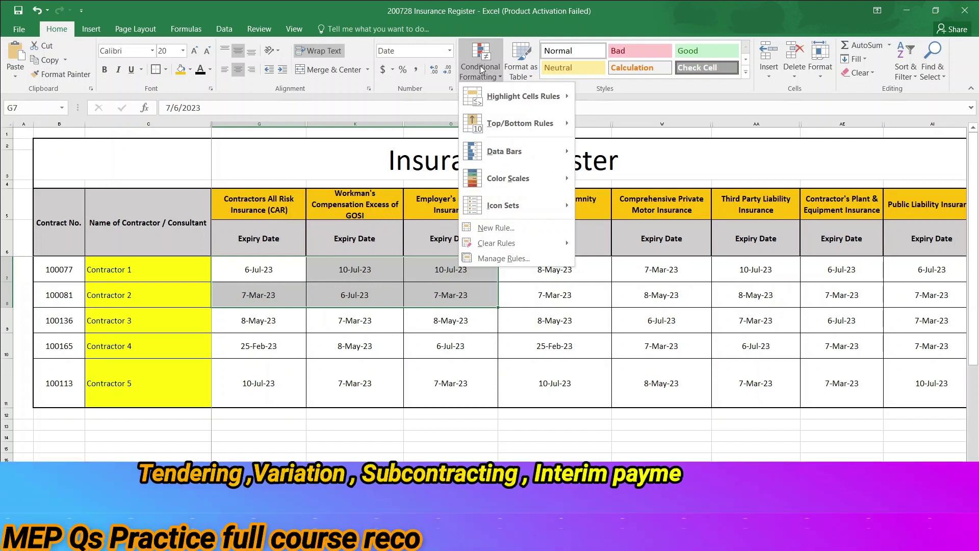
pyautogui.moveTo(521, 97)
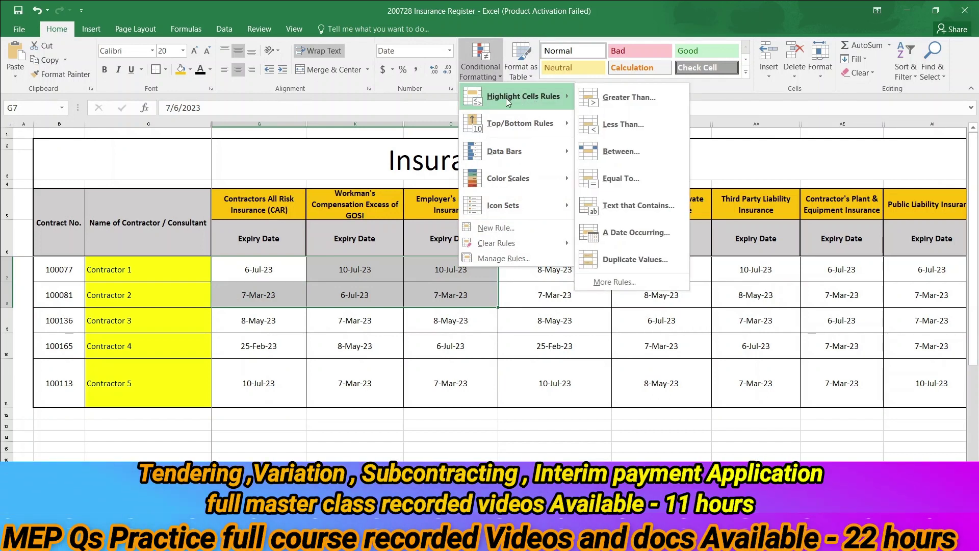
pyautogui.press('Escape')
pyautogui.press('Escape')
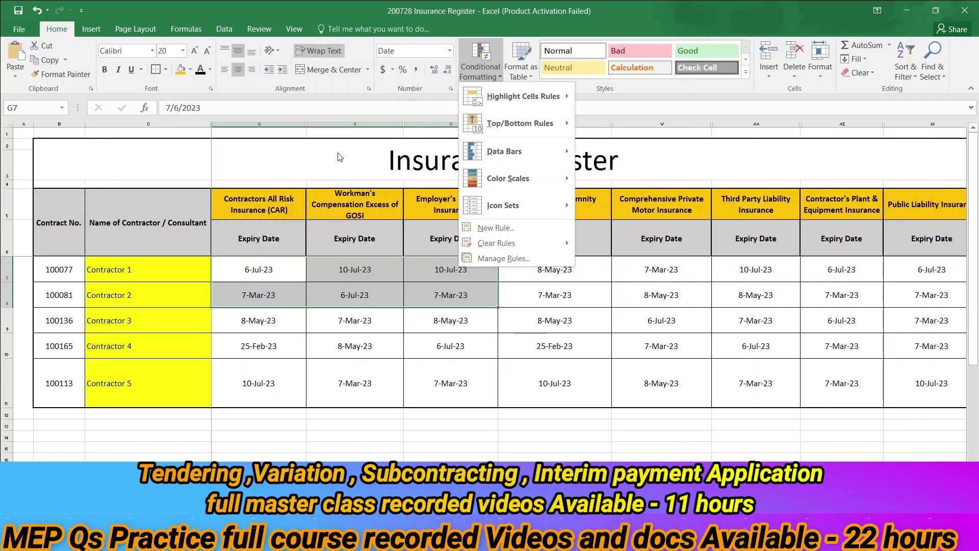
pyautogui.click(332, 269)
pyautogui.moveTo(245, 270); pyautogui.dragTo(903, 382)
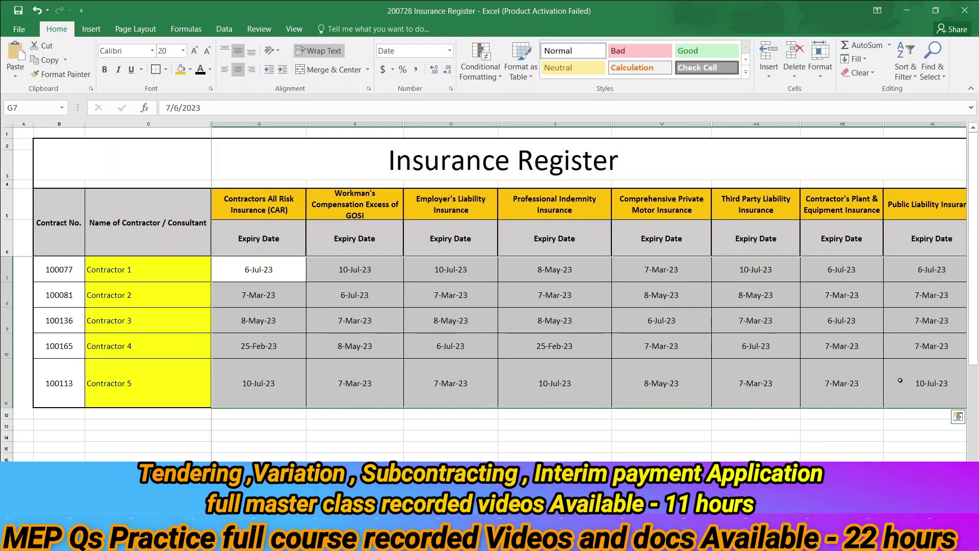
pyautogui.click(554, 425)
# Try a dark gold fill on the row of Expiry Date headings and settle on a light blue fill.
pyautogui.moveTo(248, 237); pyautogui.dragTo(939, 242)
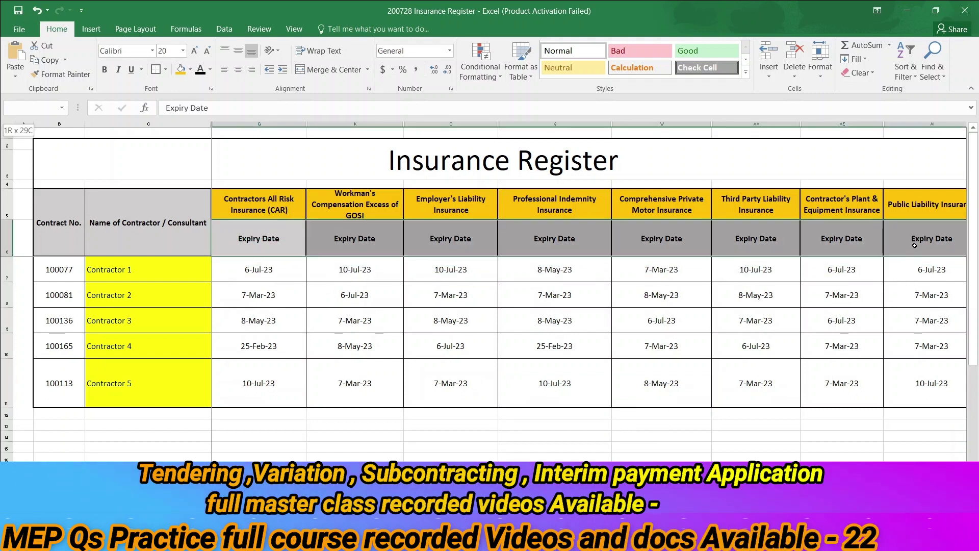
pyautogui.click(190, 75)
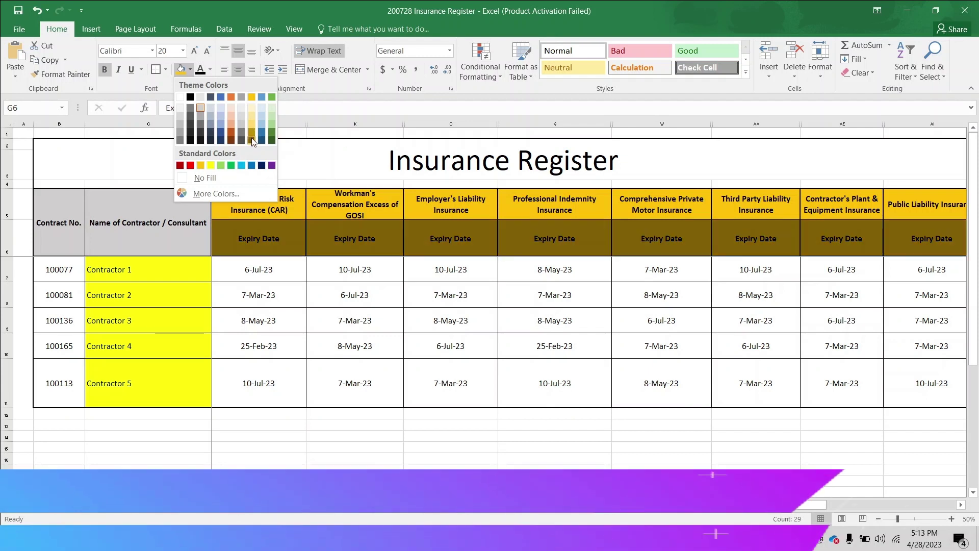
pyautogui.click(250, 133)
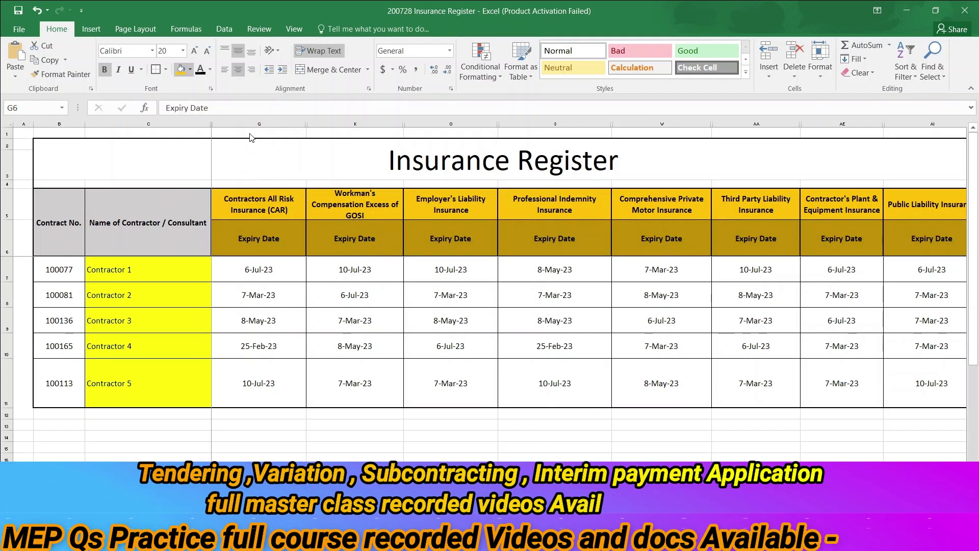
pyautogui.click(191, 68)
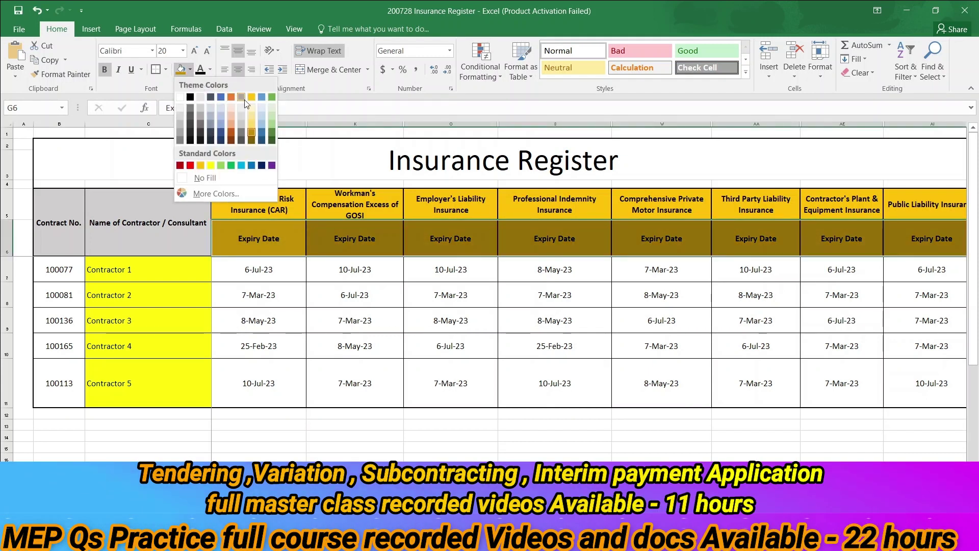
pyautogui.click(261, 125)
pyautogui.click(347, 367)
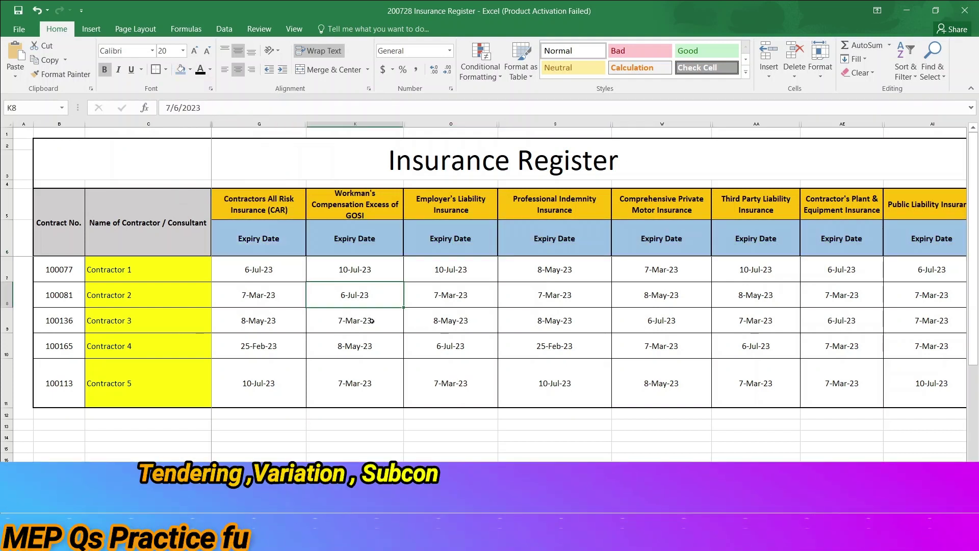
# Start a Less Than highlight rule for the expiry dates of all five contractors across every insurance type.
pyautogui.moveTo(309, 282)
pyautogui.mouseDown()
pyautogui.moveTo(755, 351)
pyautogui.moveTo(867, 387)
pyautogui.moveTo(893, 381)
pyautogui.mouseUp()
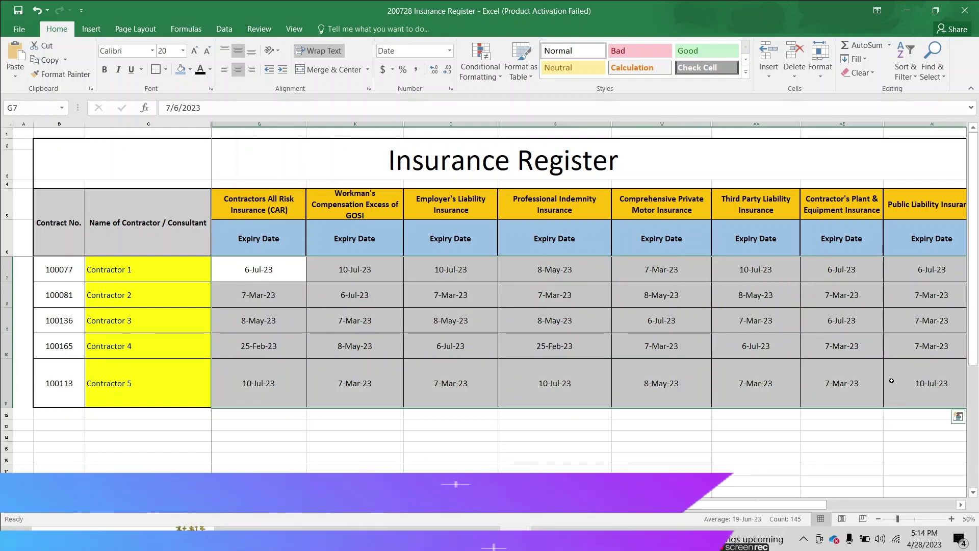
pyautogui.click(482, 64)
pyautogui.moveTo(510, 100)
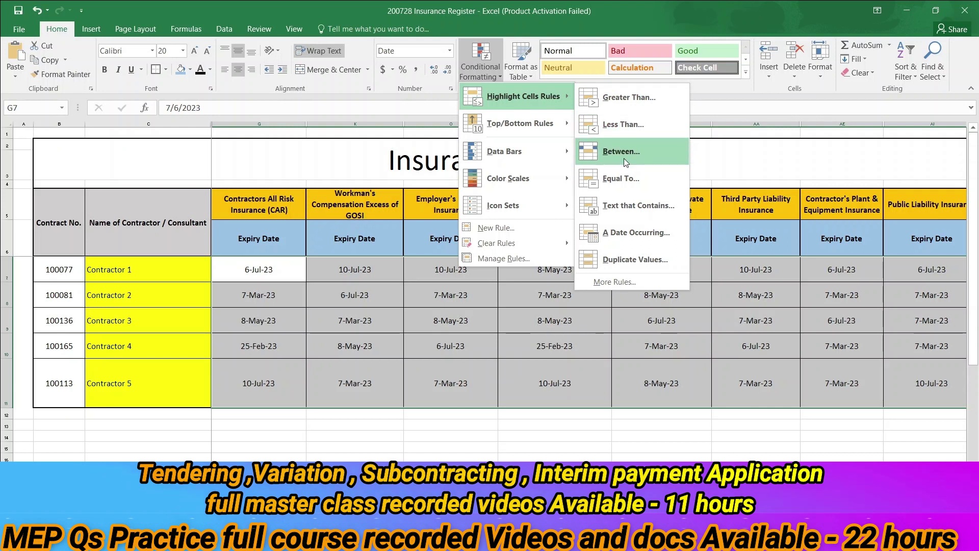
pyautogui.click(626, 128)
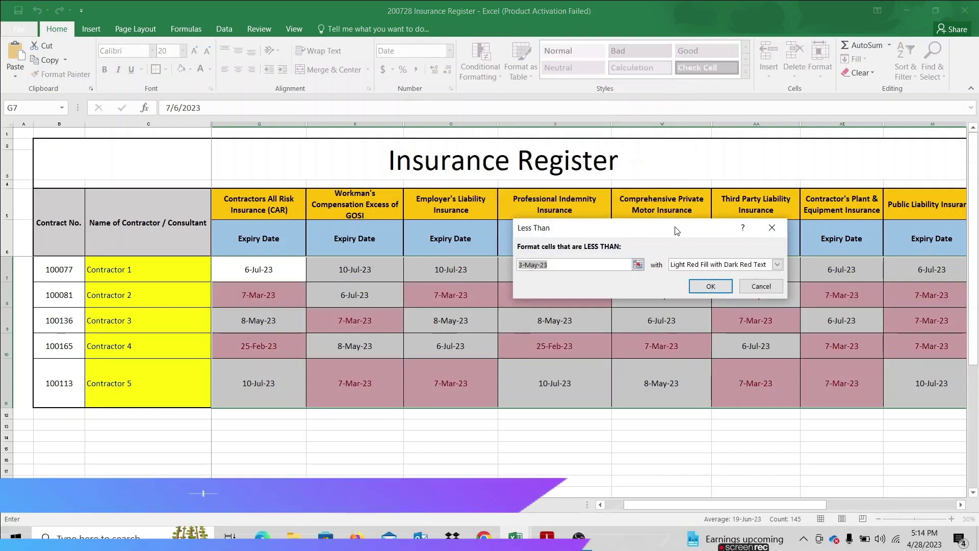